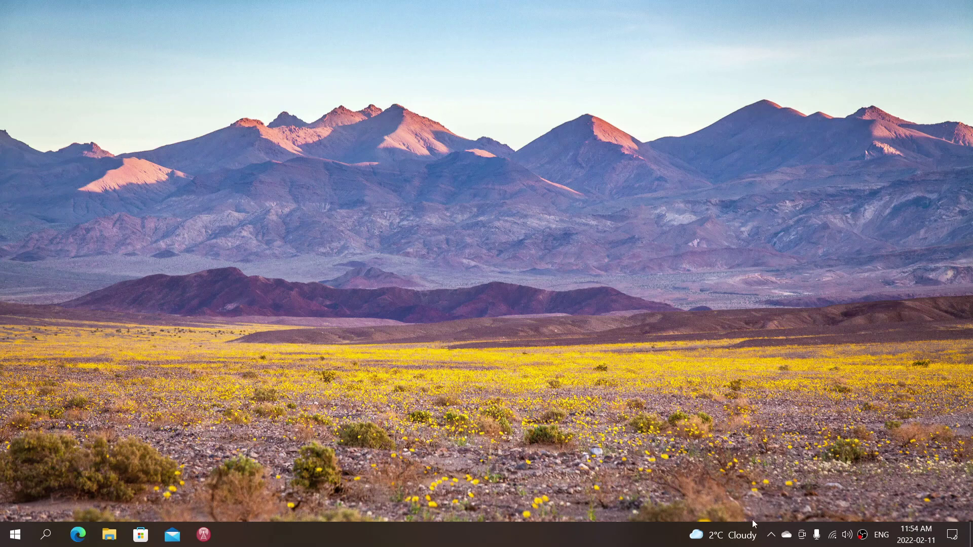
Launch Windows Security from its shield icon among the hidden tray icons.
left_click(769, 541)
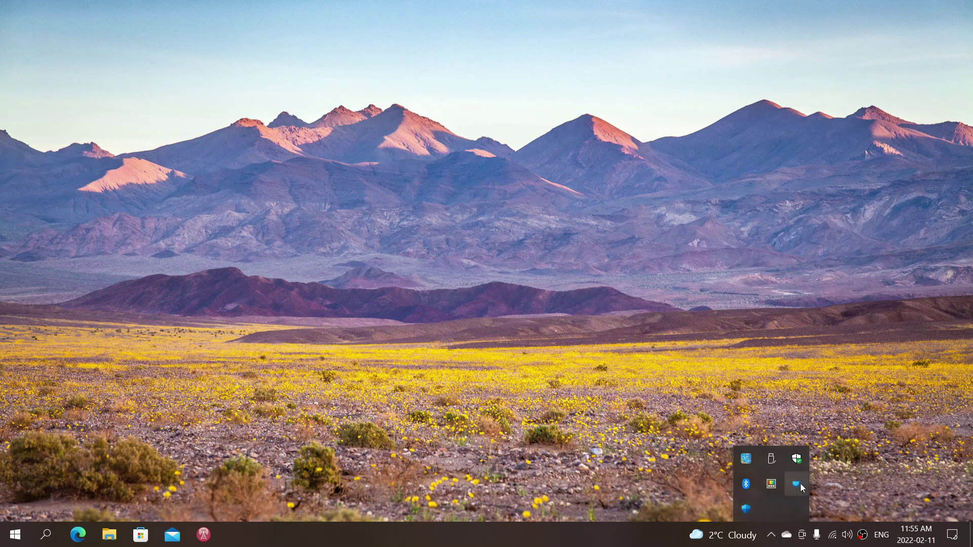
left_click(797, 459)
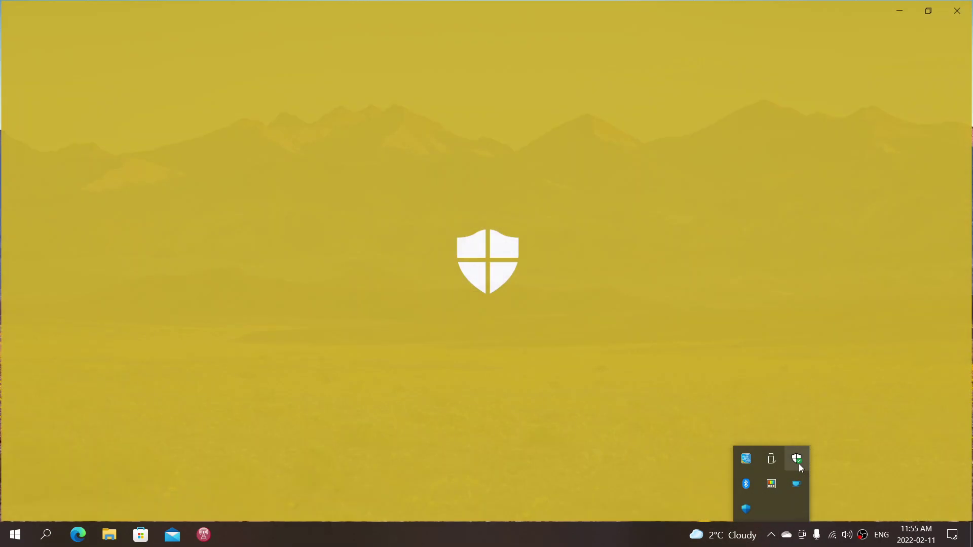